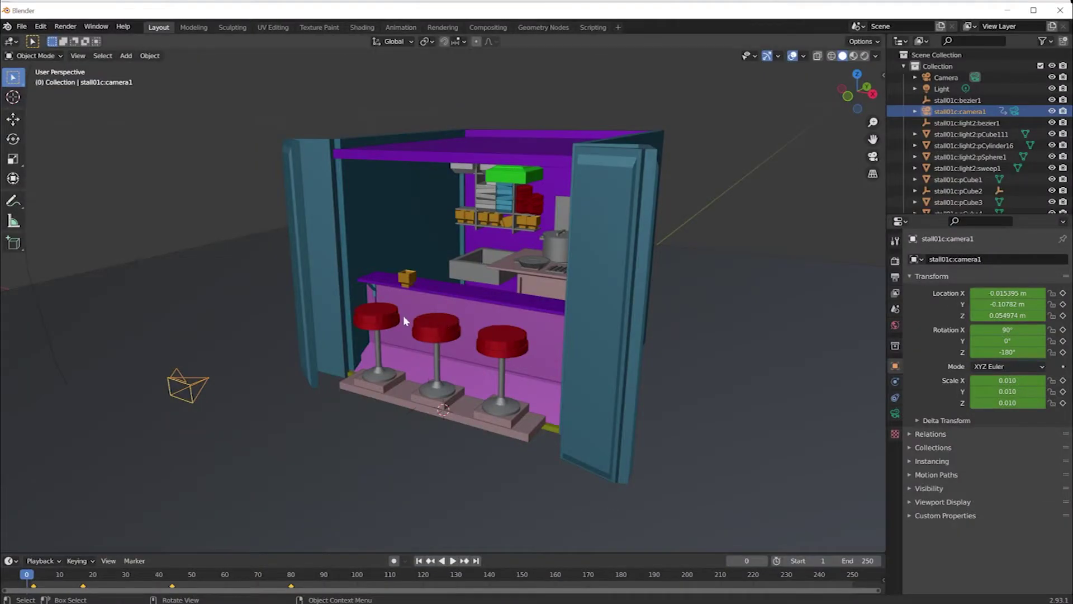
# - Select the gold box on the counter, then the imported camera, and orbit around the stall
pyautogui.scroll(5, 404, 316)
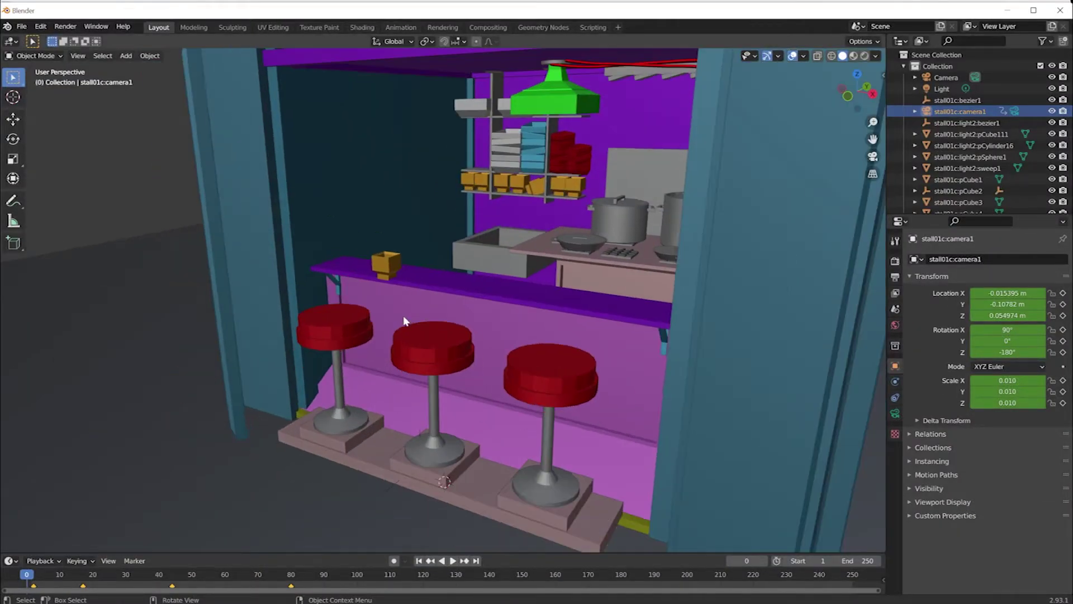
pyautogui.click(382, 256)
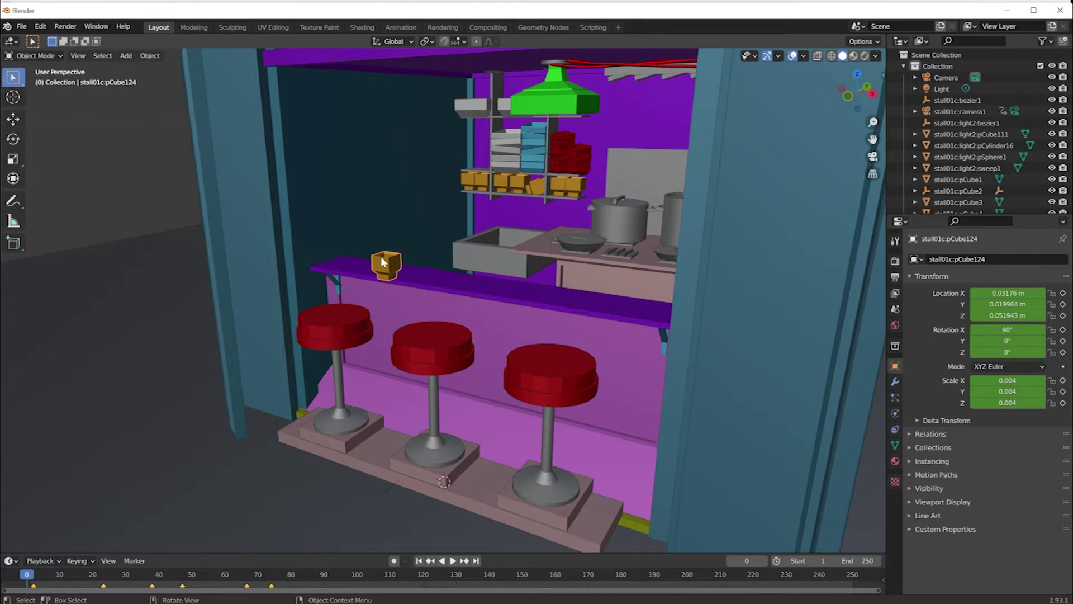
pyautogui.scroll(-5, 356, 256)
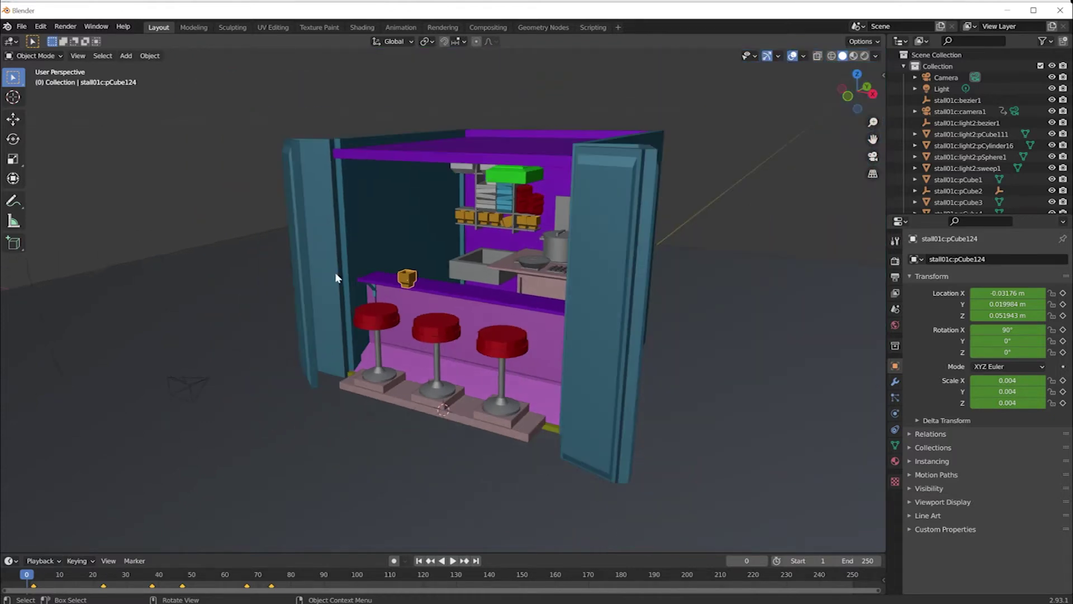
pyautogui.click(189, 387)
pyautogui.scroll(2, 196, 388)
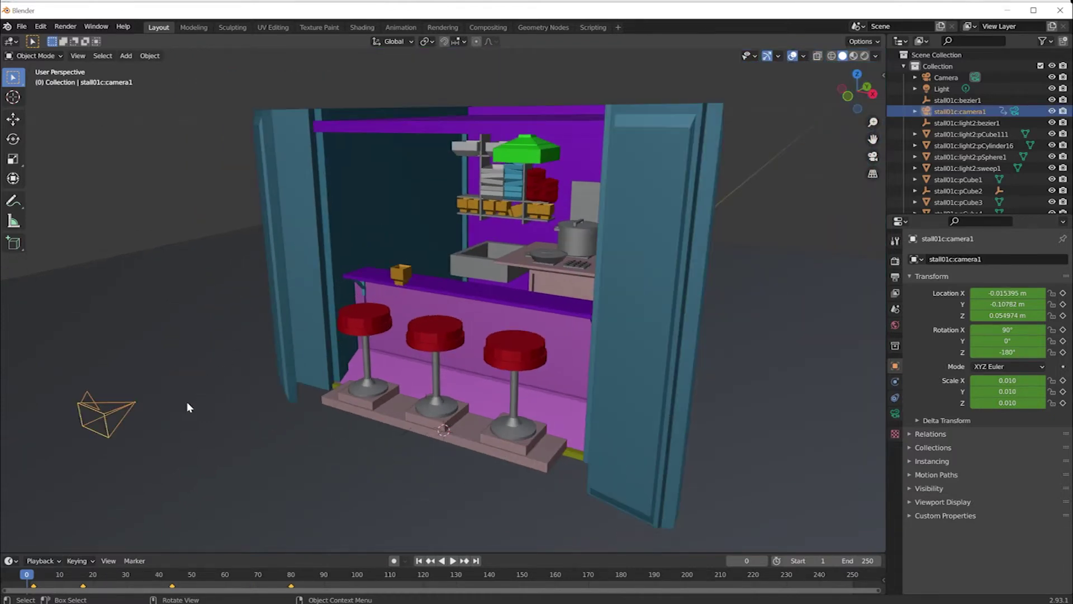
pyautogui.moveTo(193, 430)
pyautogui.mouseDown(button='middle')
pyautogui.moveTo(163, 422)
pyautogui.moveTo(221, 423)
pyautogui.moveTo(197, 434)
pyautogui.mouseUp(button='middle')
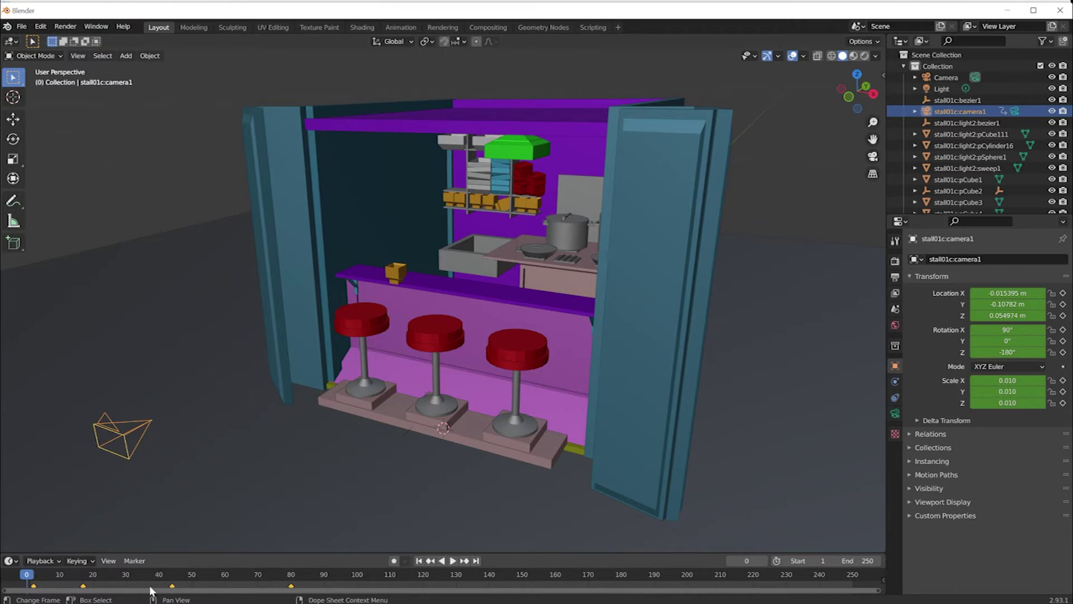
# - Deselect the timeline keyframes and play the animation, stopping at frame 65
pyautogui.click(131, 587)
pyautogui.press('space')
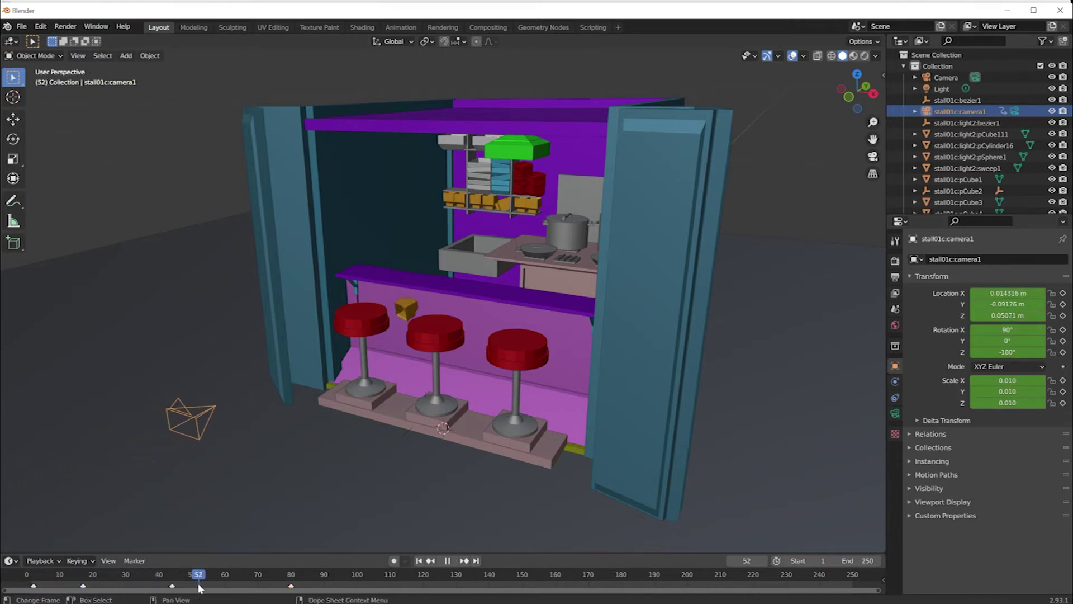
pyautogui.press('space')
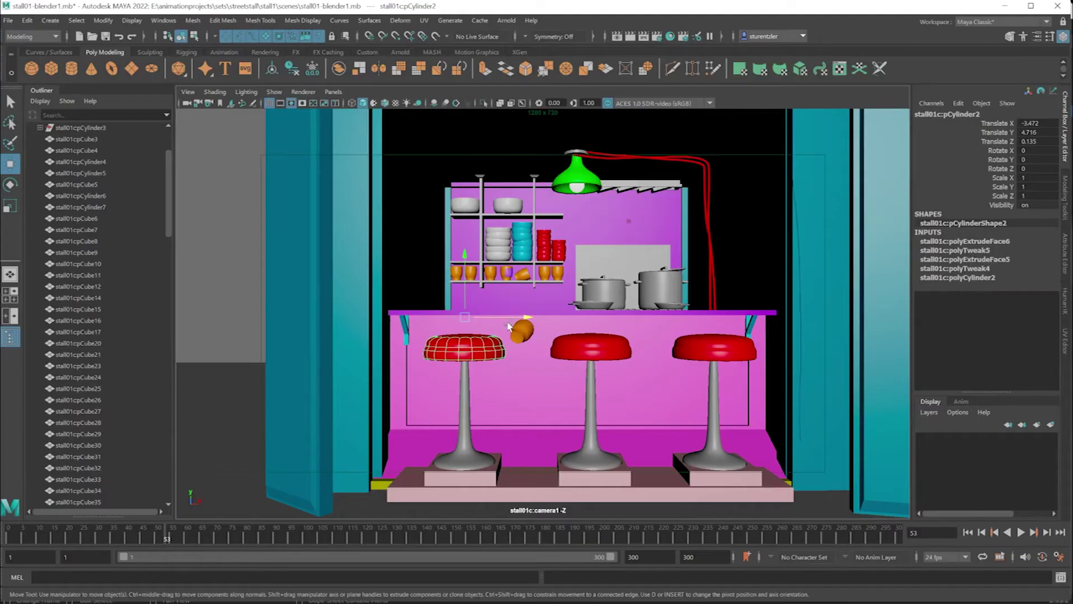
# - Toggle the stool seat from its blocky base mesh (1) back to the smoothed preview (3)
pyautogui.scroll(-2, 448, 370)
pyautogui.scroll(5, 449, 370)
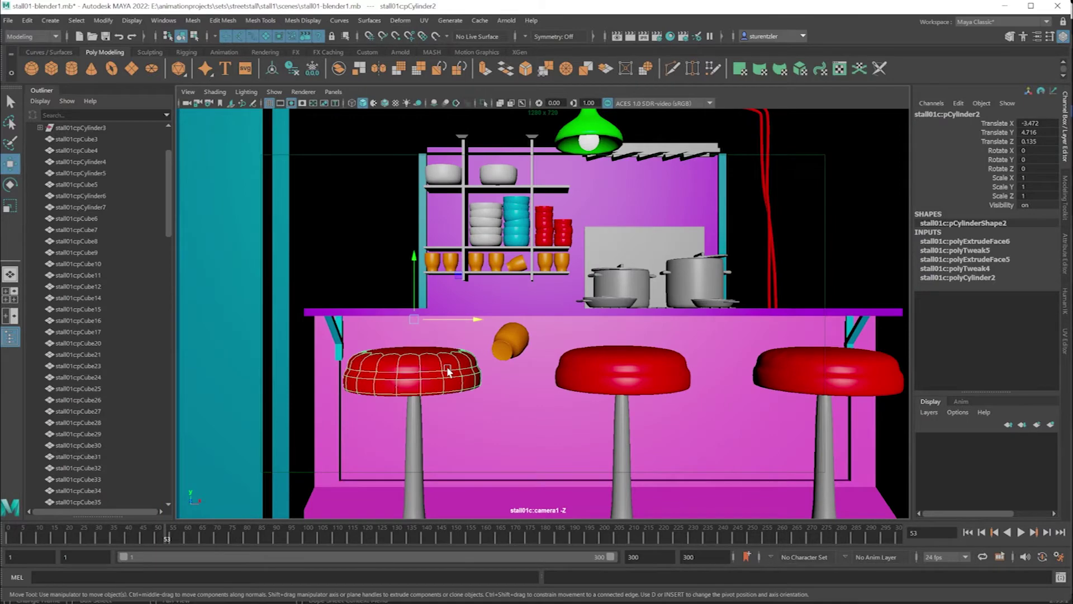
pyautogui.press('1')
pyautogui.press('3')
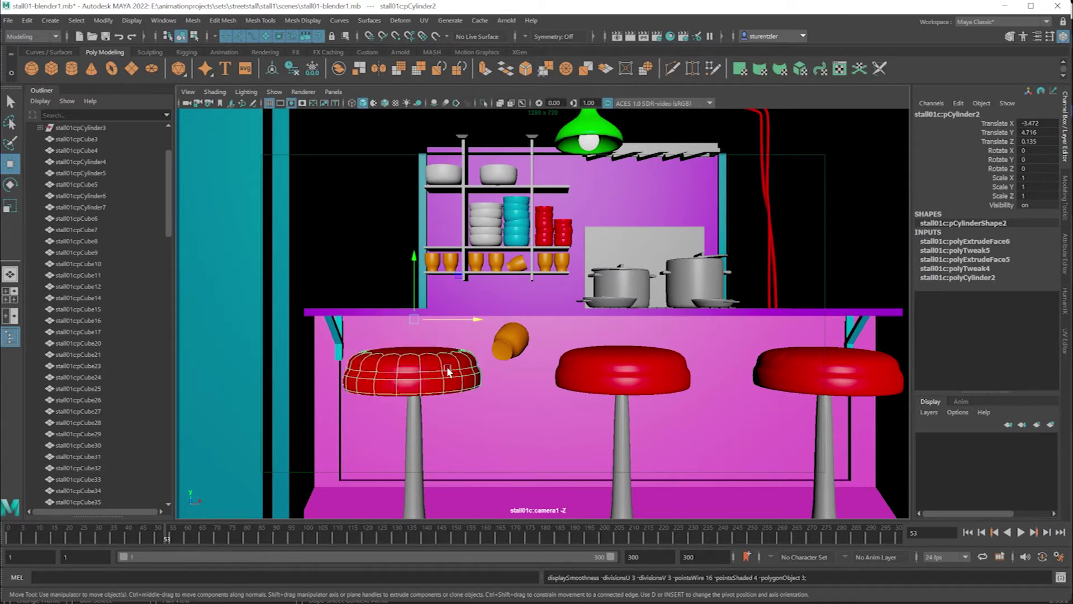
# - Zoom out and marquee-select every object of the stall
pyautogui.scroll(-5, 447, 369)
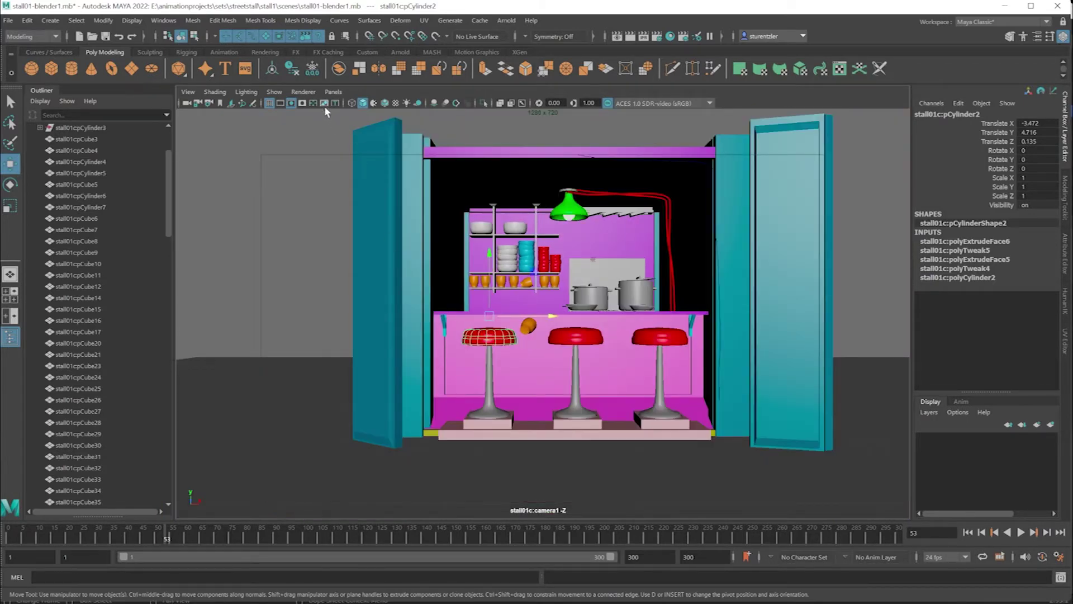
pyautogui.moveTo(851, 474); pyautogui.dragTo(379, 211)
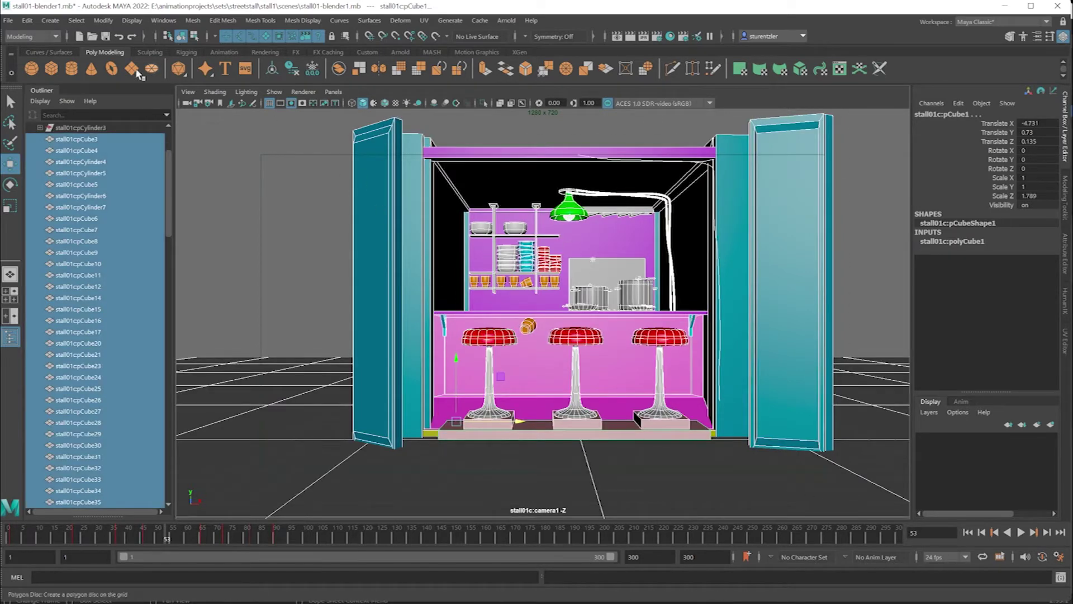
pyautogui.click(106, 21)
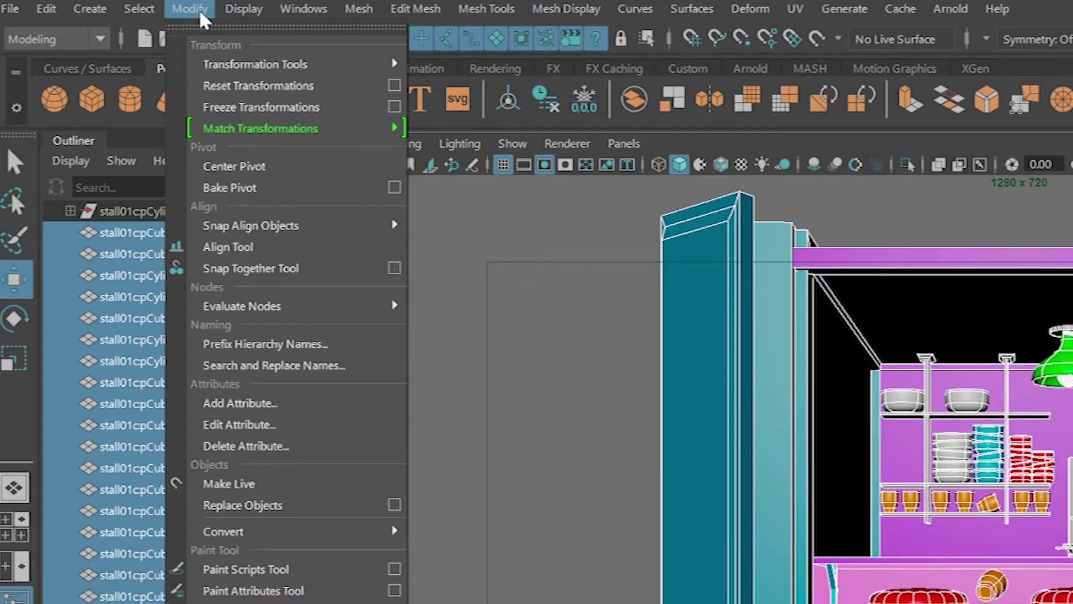
# - Convert the stall's smooth mesh previews to polygons with Modify > Convert, then inspect the left door
pyautogui.moveTo(330, 534)
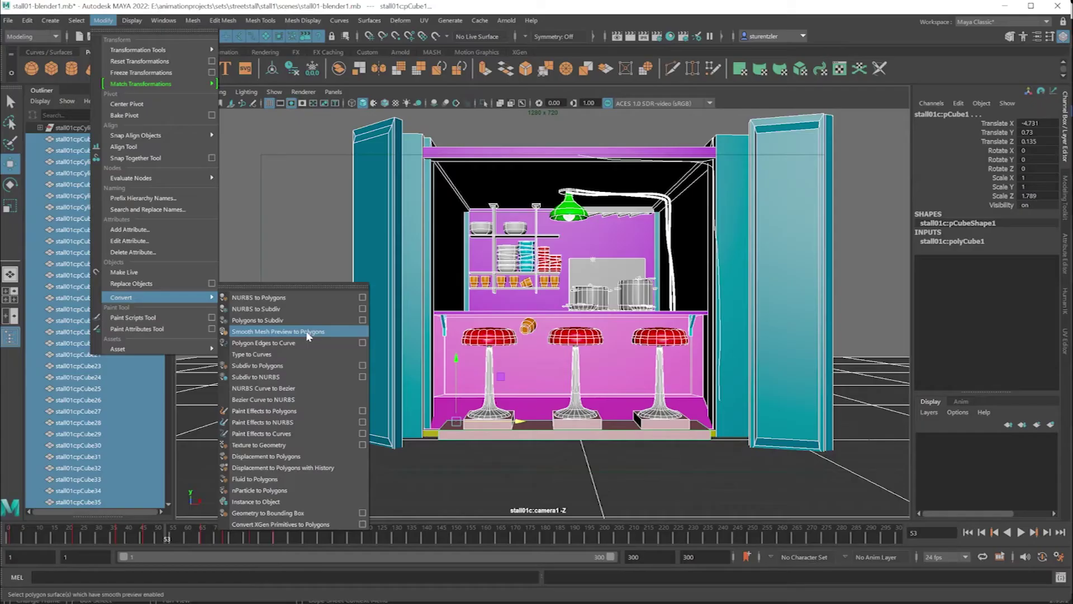
pyautogui.click(308, 332)
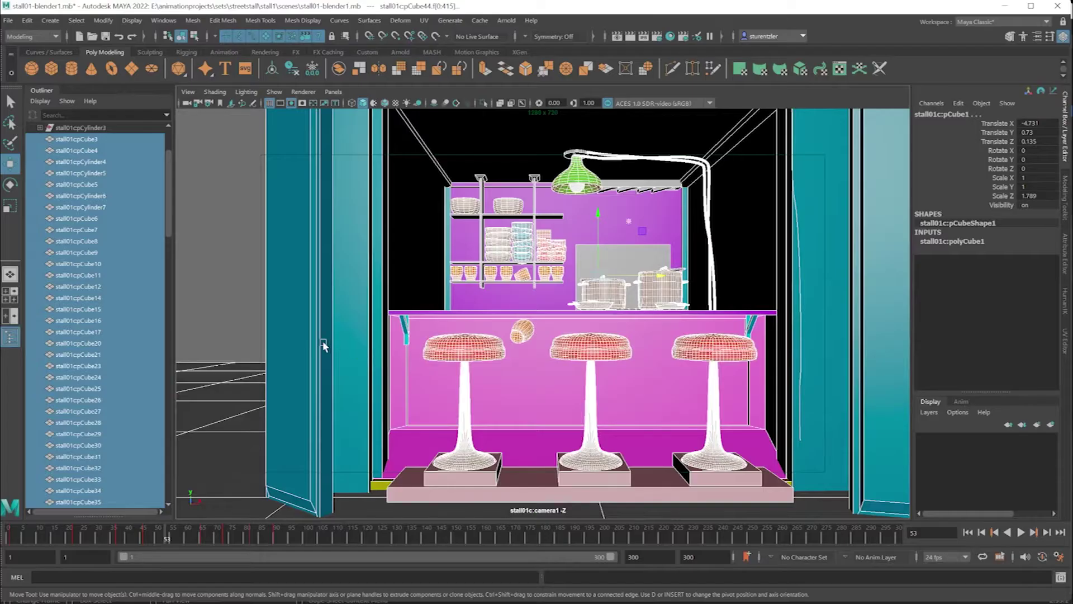
pyautogui.click(312, 346)
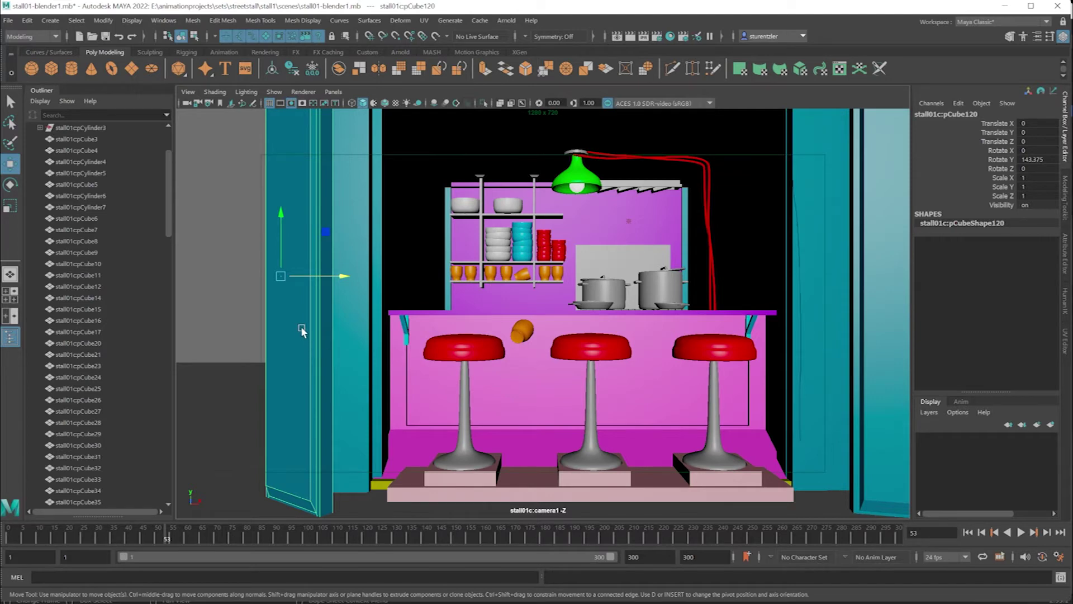
pyautogui.scroll(-5, 313, 335)
# - Marquee-select the whole stall and Ctrl-add camera1 from the Outliner
pyautogui.moveTo(766, 455); pyautogui.dragTo(400, 179)
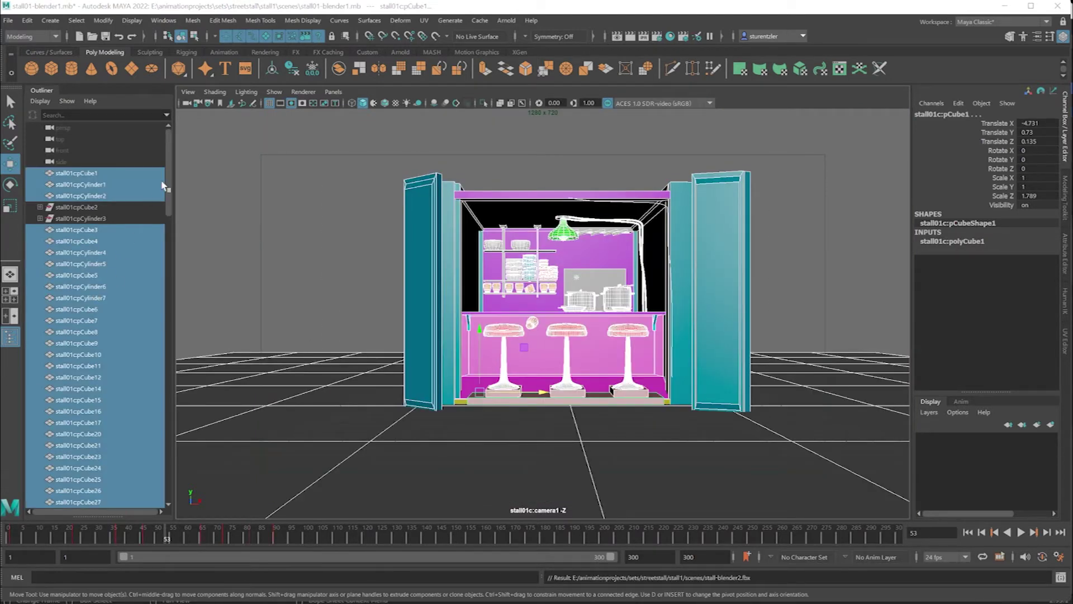
pyautogui.moveTo(169, 180); pyautogui.dragTo(155, 488)
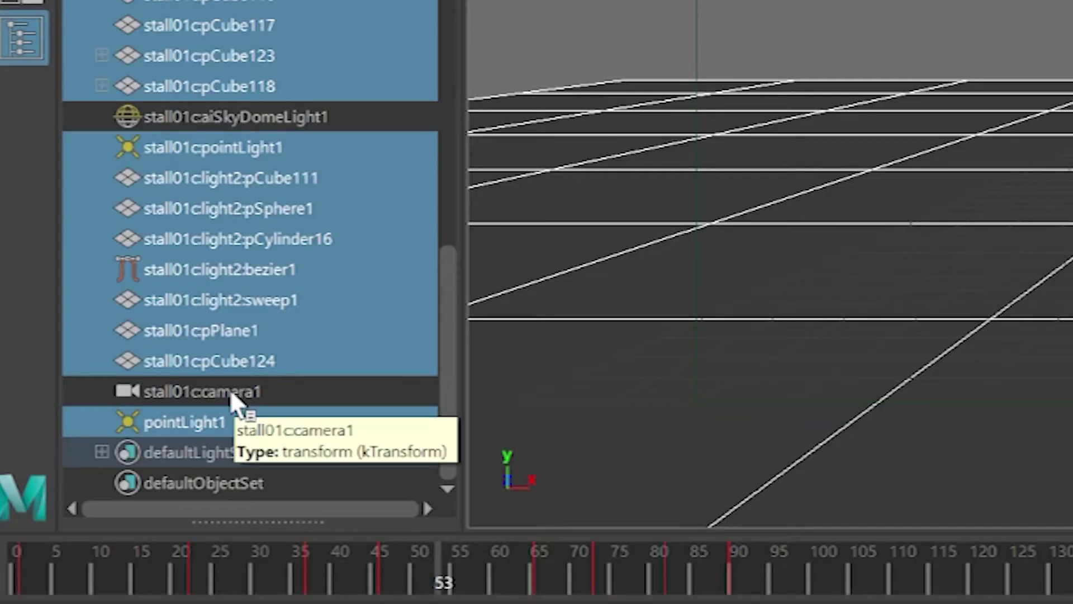
pyautogui.keyDown('ctrl'); pyautogui.click(230, 389); pyautogui.keyUp('ctrl')
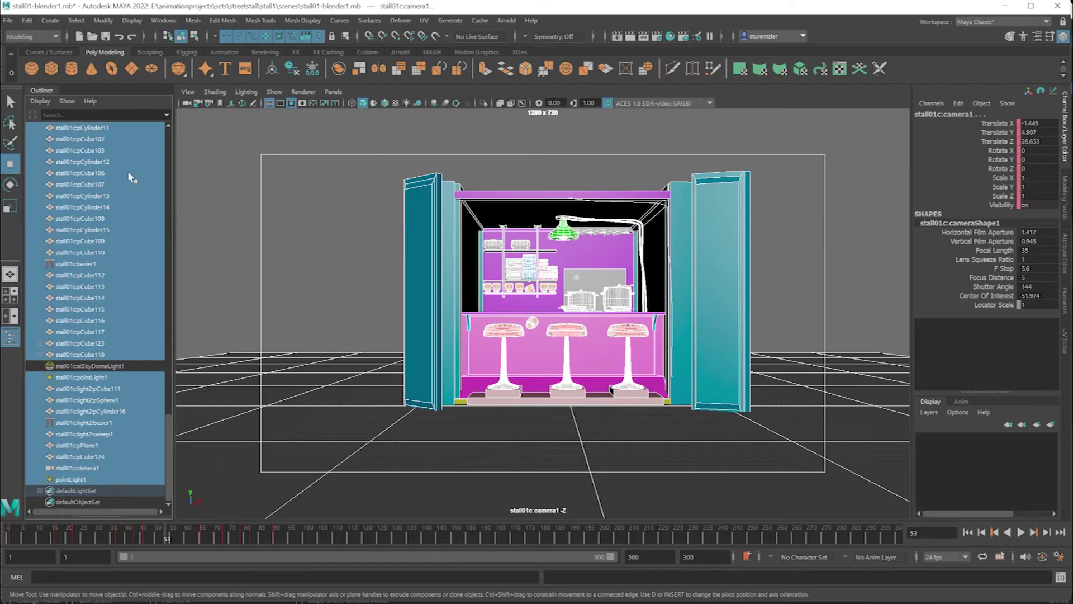
pyautogui.click(10, 21)
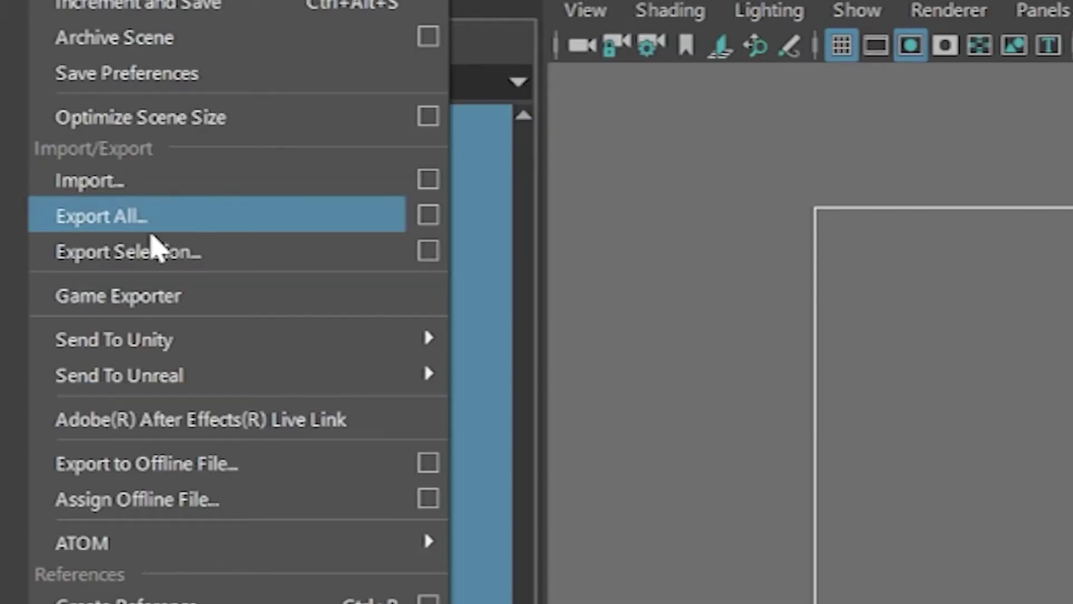
# - Export the selection to stall-blender2.fbx, confirming that it replaces the existing file
pyautogui.click(160, 253)
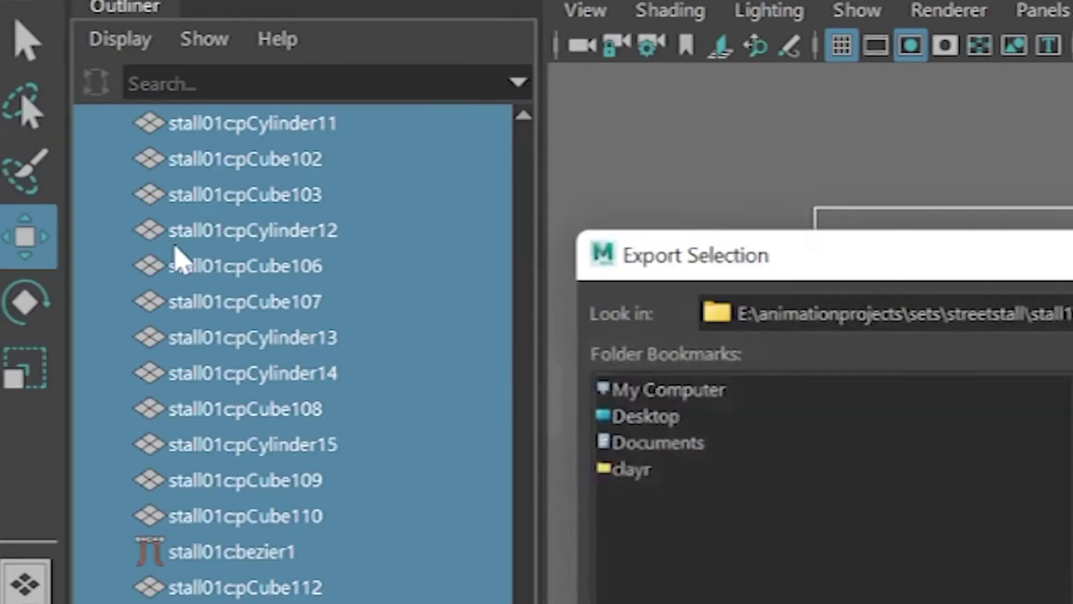
pyautogui.click(360, 273)
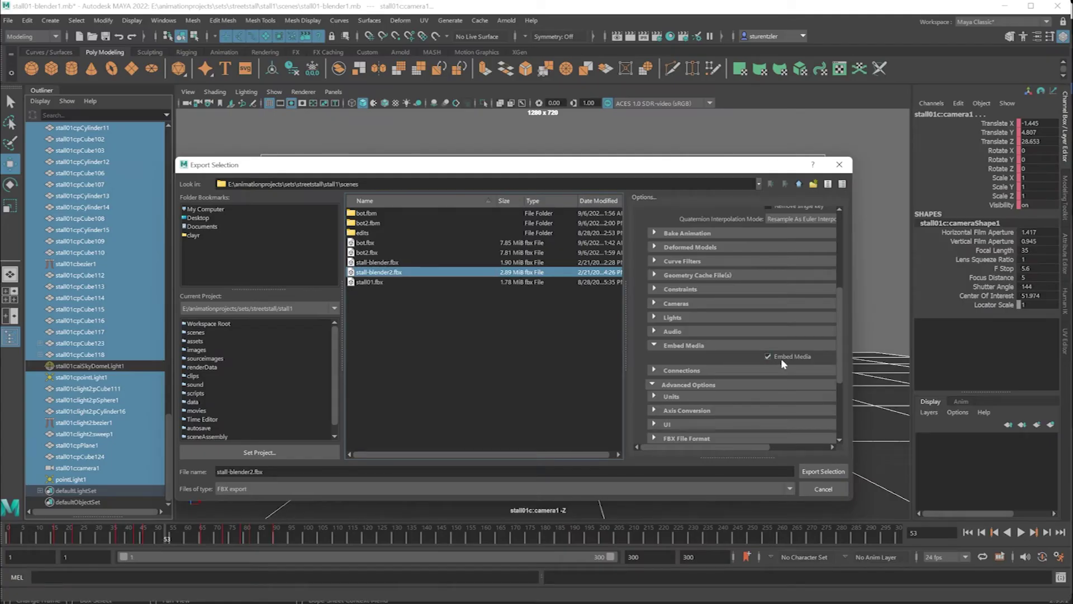
pyautogui.click(824, 473)
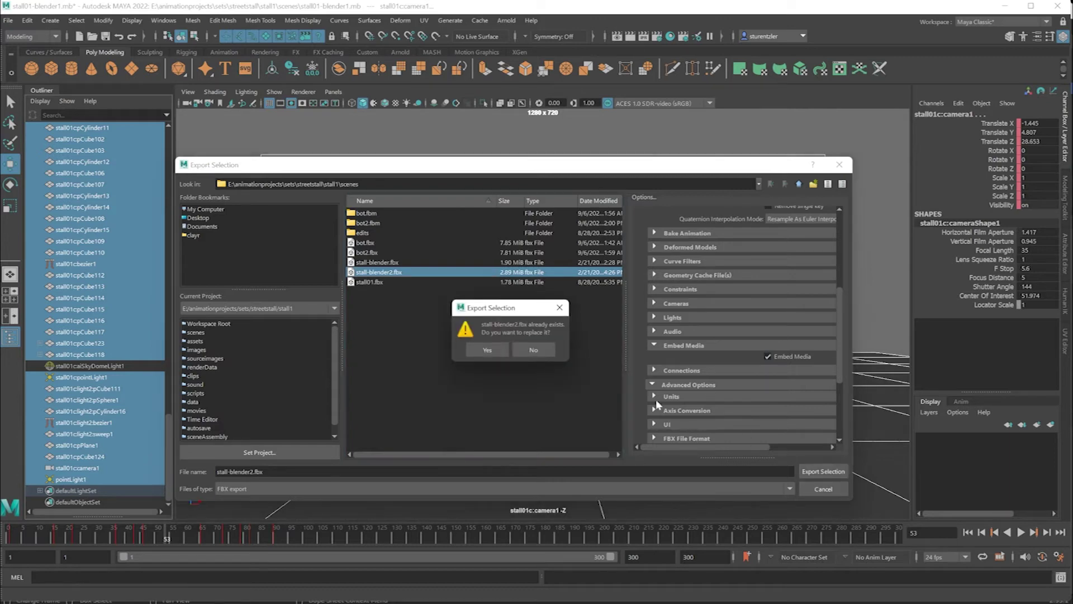
pyautogui.click(504, 352)
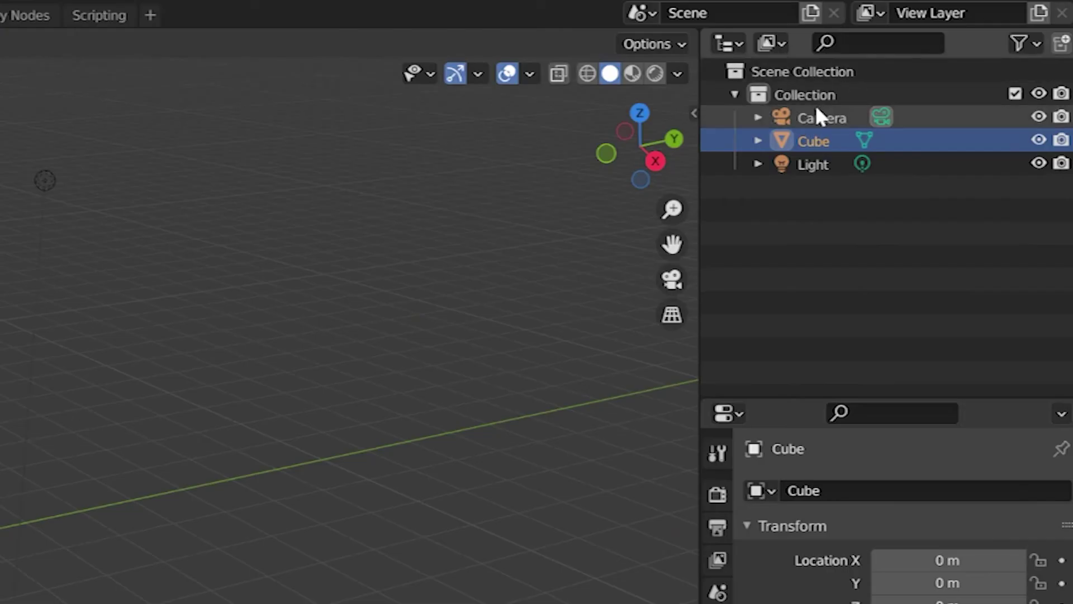
# - Select the default Camera, Cube and Light in the Outliner and delete them
pyautogui.click(941, 75)
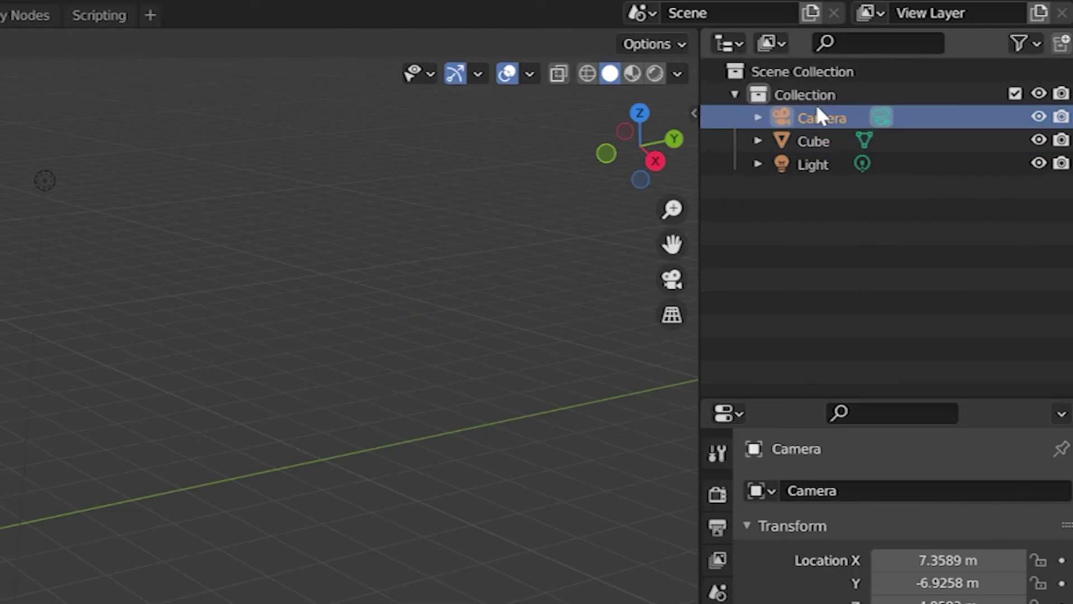
pyautogui.keyDown('shift'); pyautogui.click(814, 167); pyautogui.keyUp('shift')
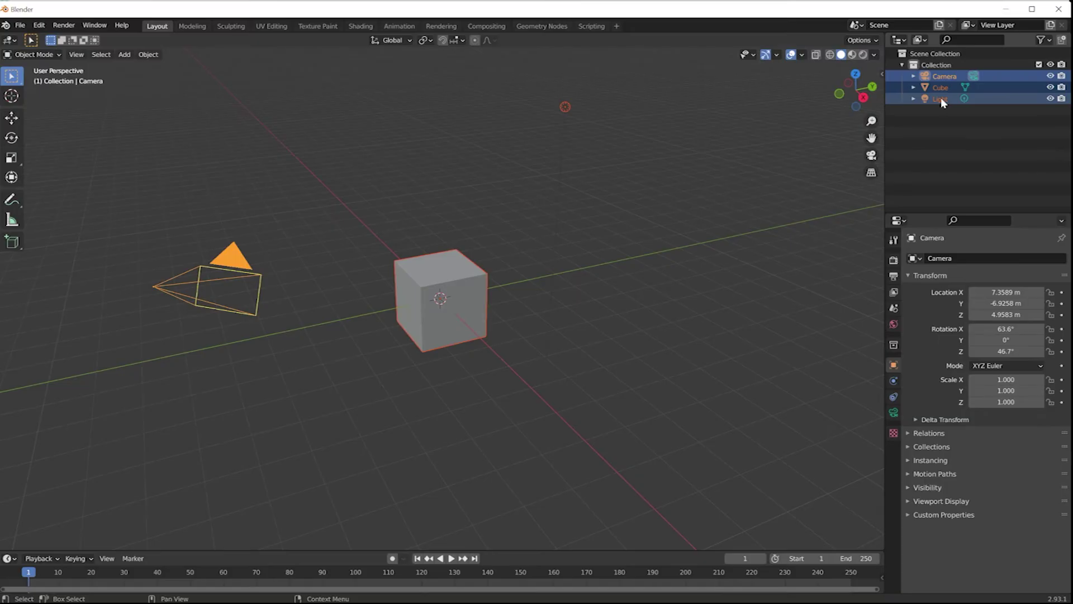
pyautogui.press('Delete')
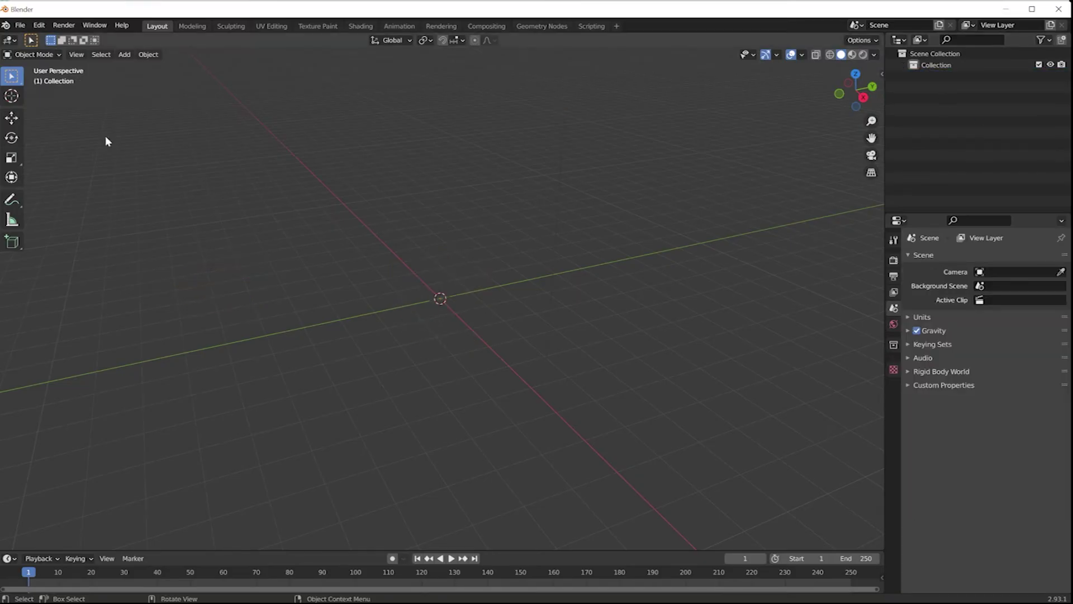
# - Import stall-blender2.fbx from the recent scenes folder and frame it with Numpad period
pyautogui.click(19, 26)
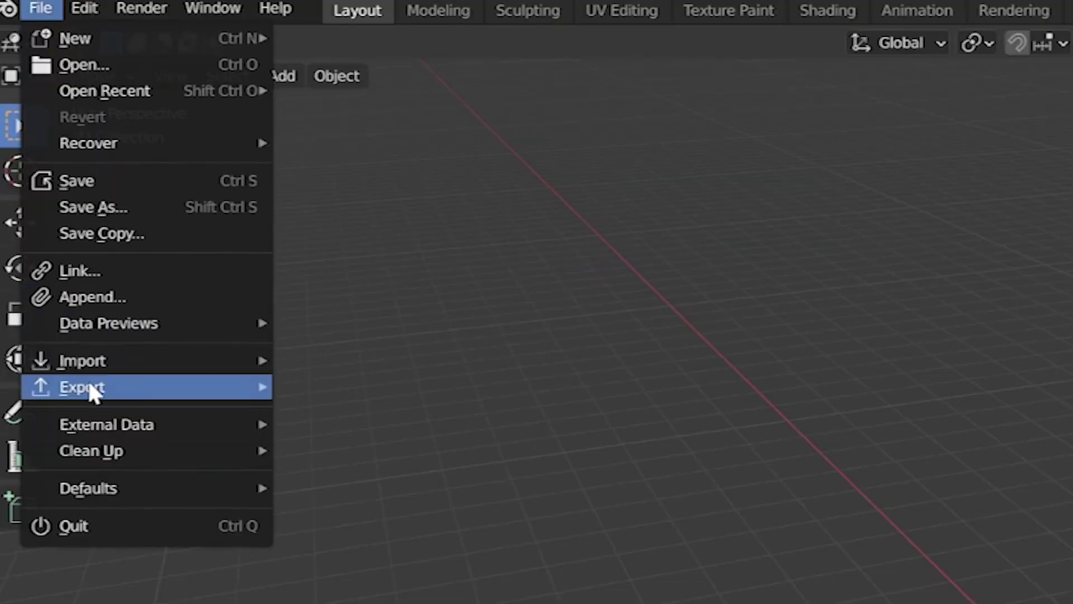
pyautogui.moveTo(84, 362)
pyautogui.click(358, 543)
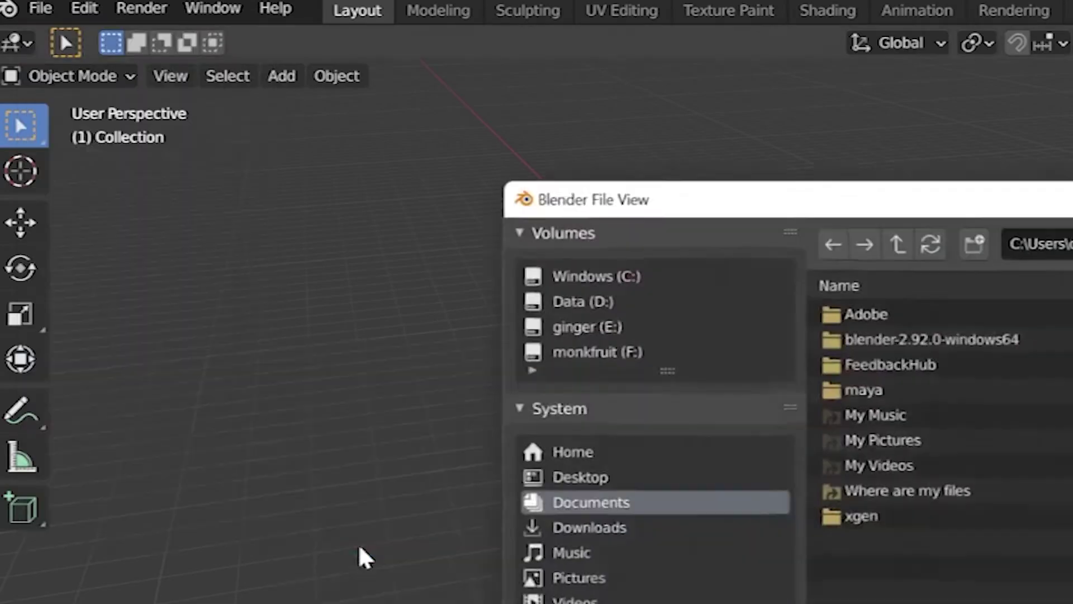
pyautogui.click(246, 384)
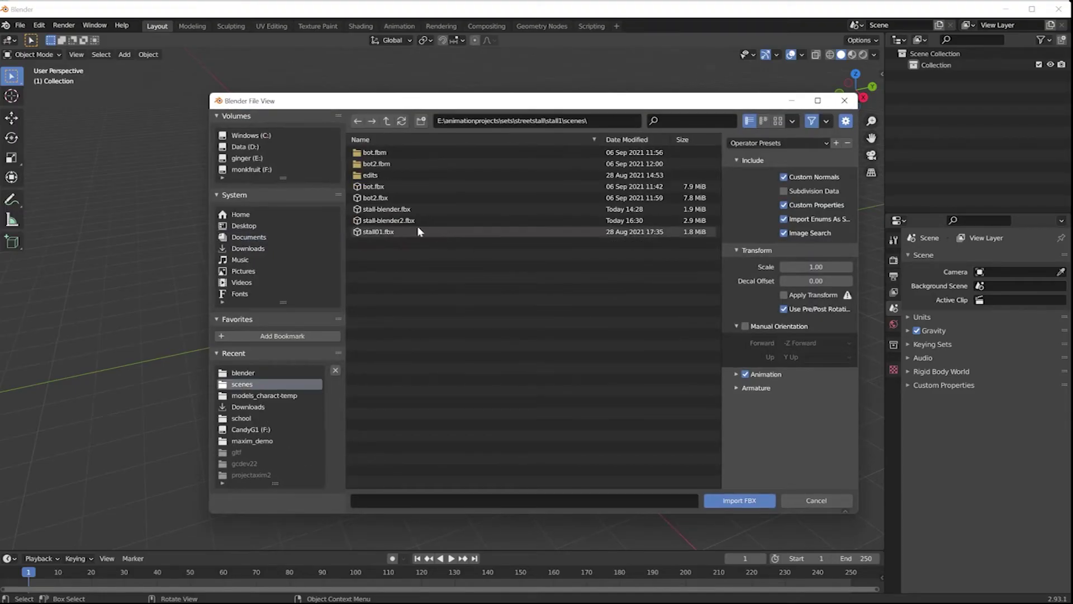
pyautogui.click(404, 220)
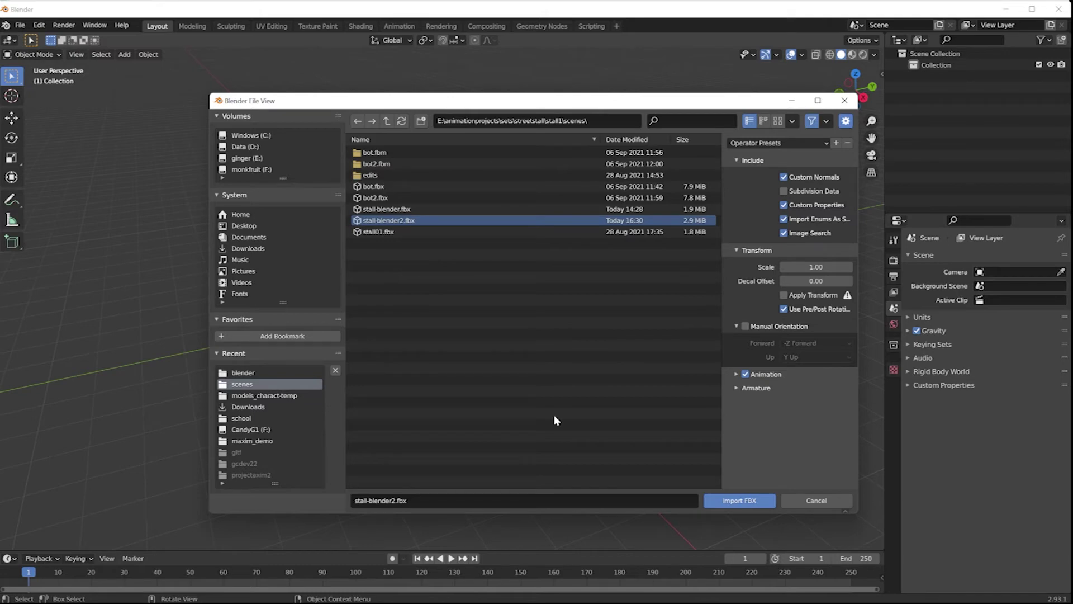
pyautogui.click(735, 500)
pyautogui.press('KP_Decimal')
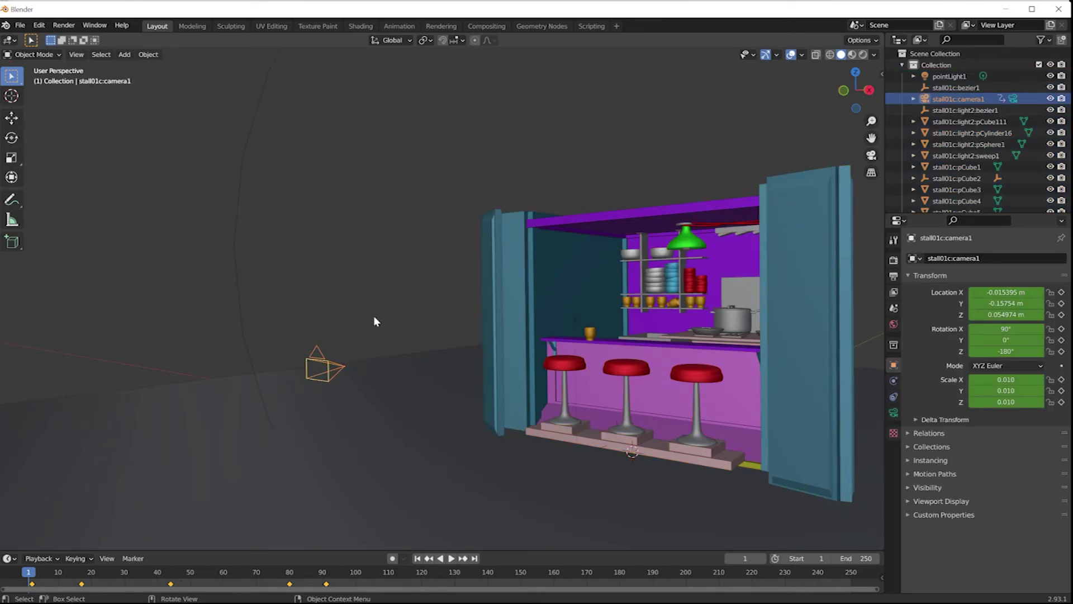
# - Pick stall01c:camera1 as the scene camera in Scene properties, then orbit to see the stall's side
pyautogui.click(374, 322)
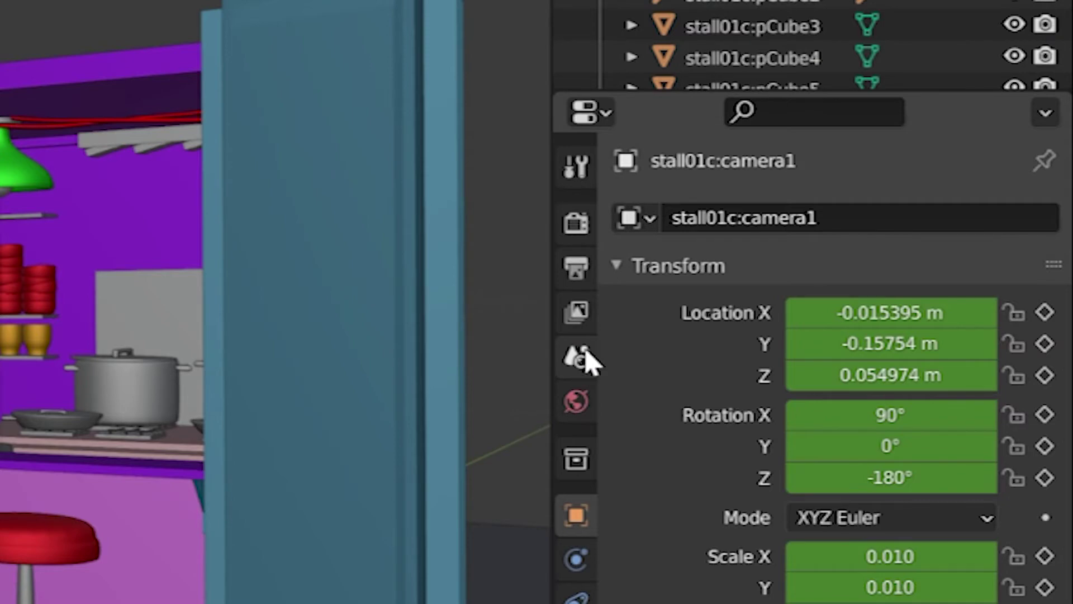
pyautogui.click(894, 308)
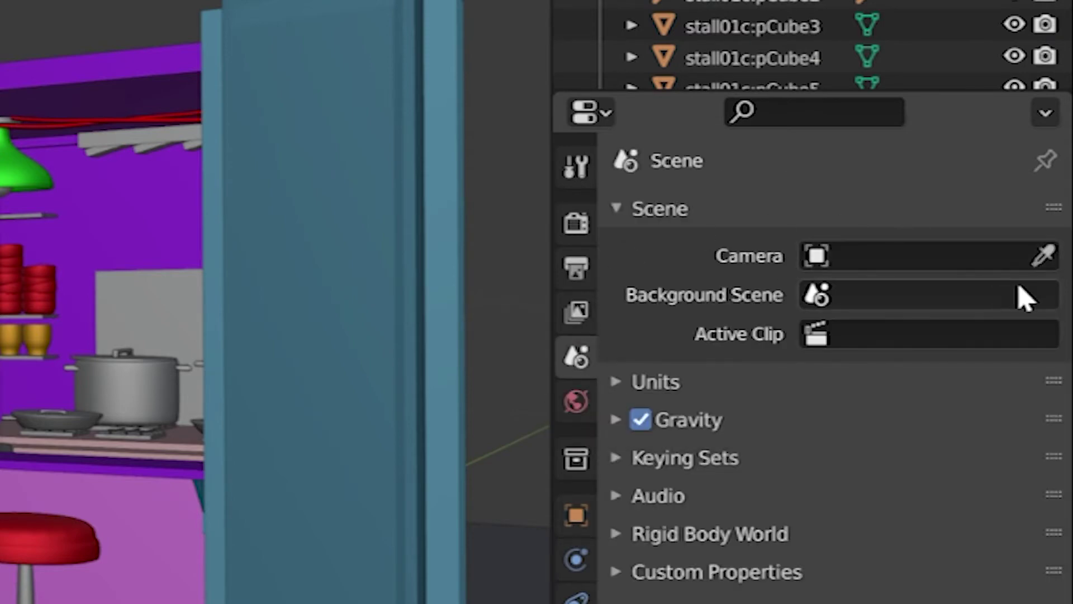
pyautogui.click(897, 264)
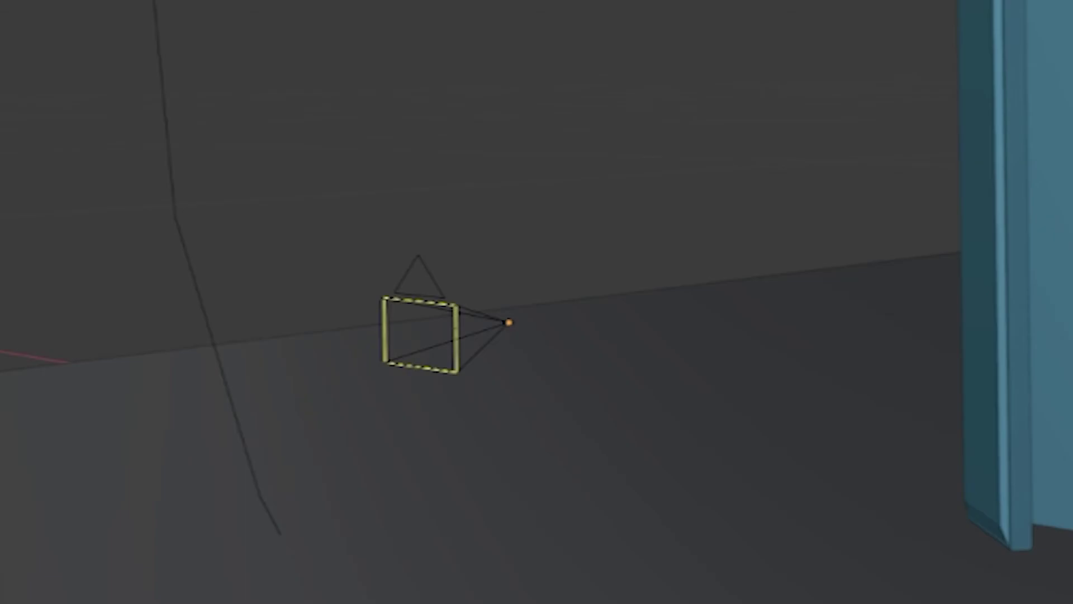
pyautogui.click(970, 288)
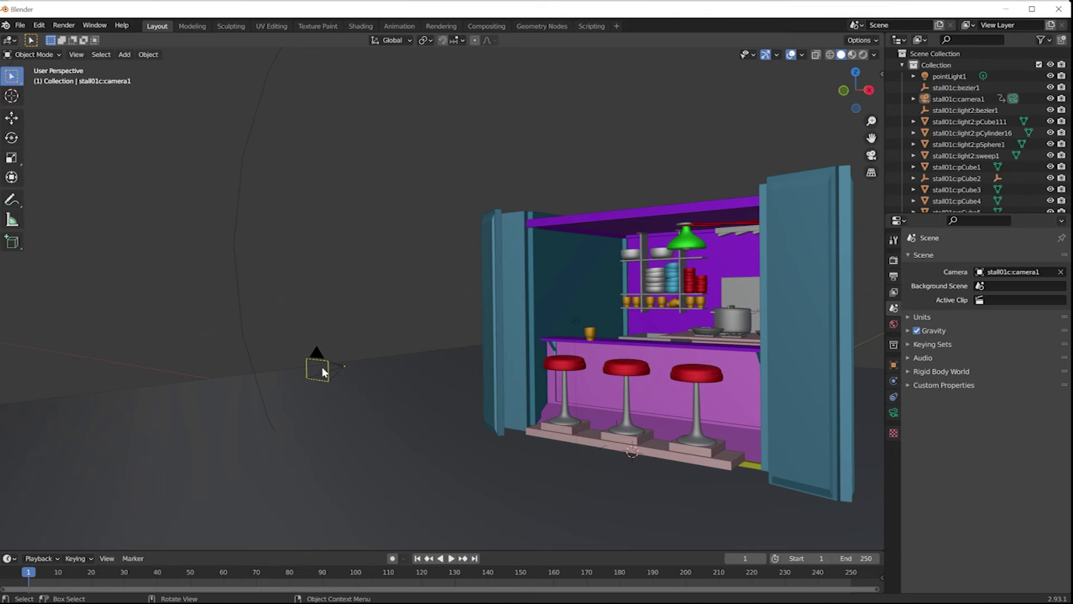
pyautogui.moveTo(392, 384); pyautogui.dragTo(326, 369, button='middle')
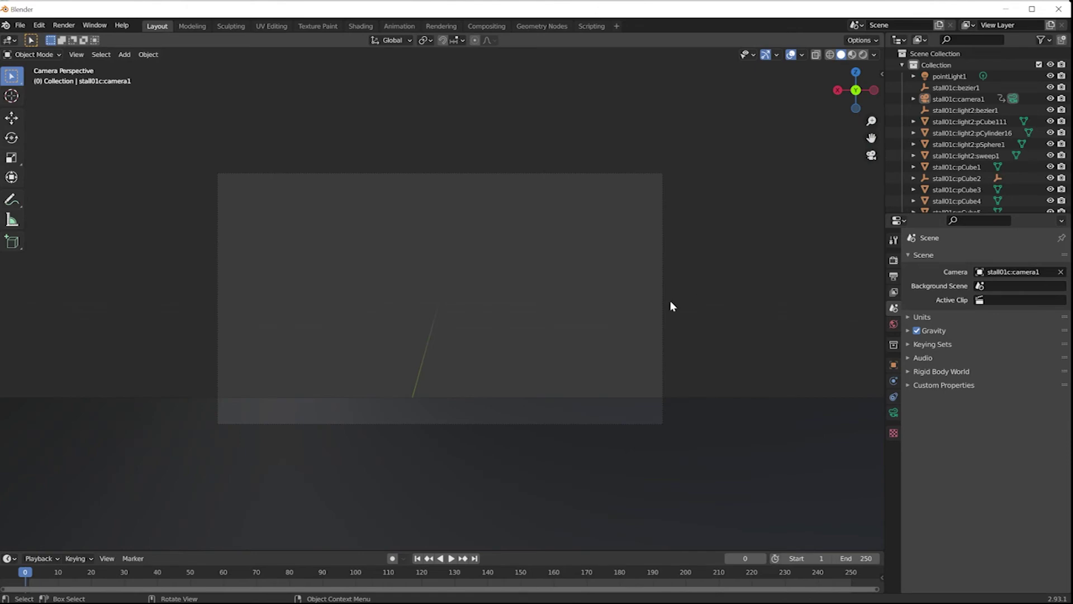
# - Show the camera's transform values and select stall01c:camera1 in the Outliner
pyautogui.click(893, 412)
pyautogui.click(894, 308)
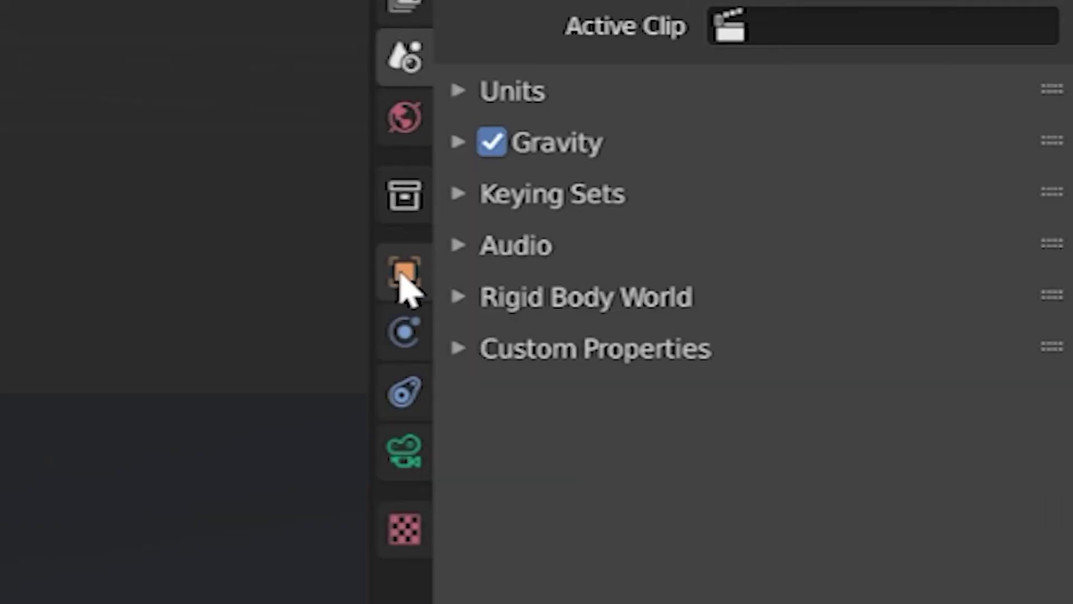
pyautogui.click(405, 277)
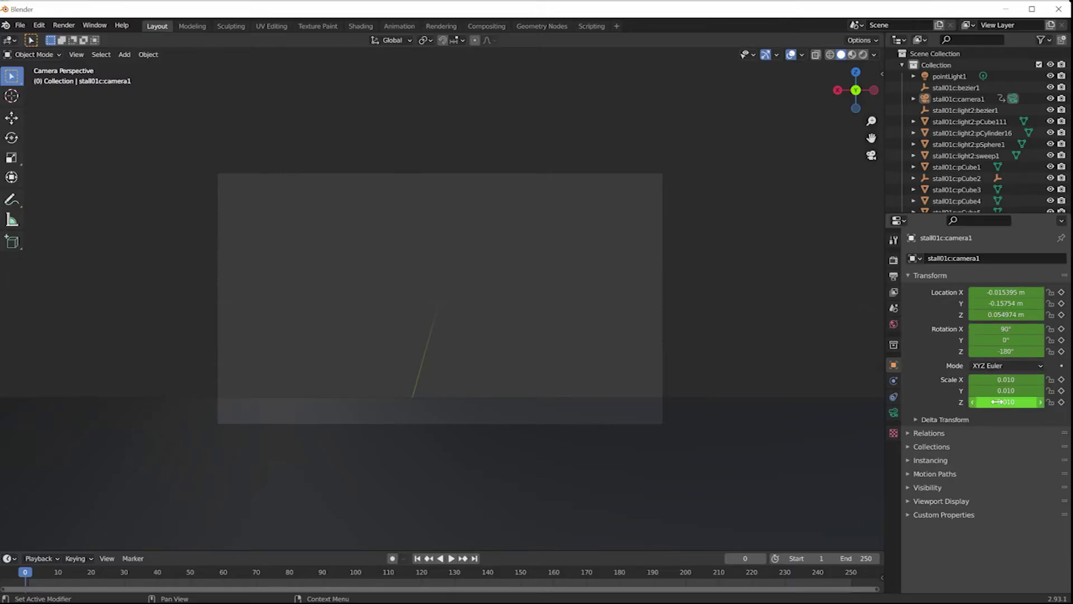
pyautogui.moveTo(452, 382); pyautogui.dragTo(537, 394, button='middle')
pyautogui.scroll(-2, 961, 192)
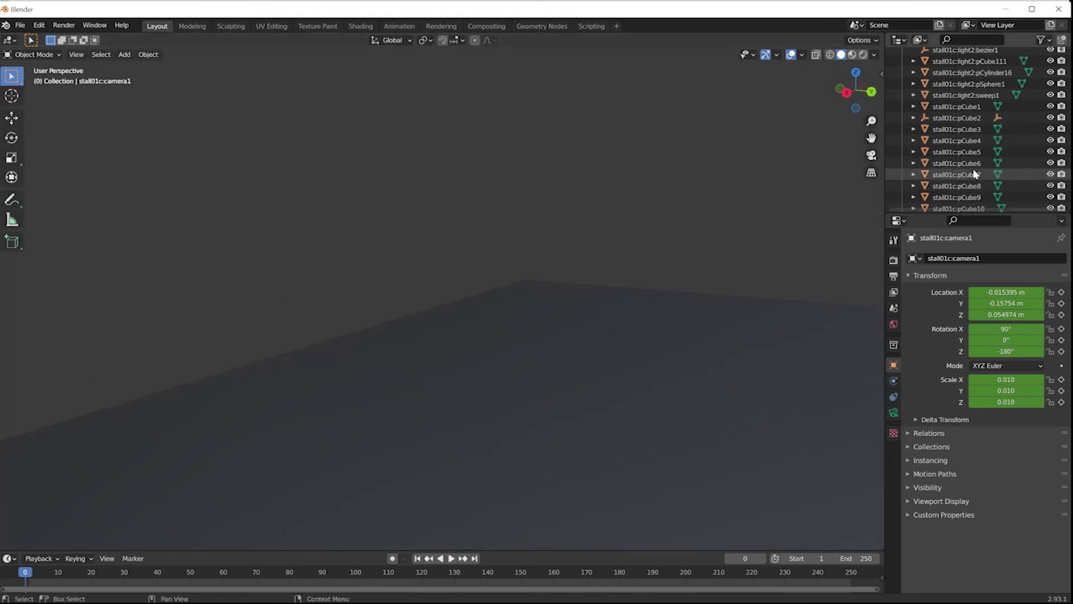
pyautogui.scroll(2, 962, 168)
pyautogui.click(967, 101)
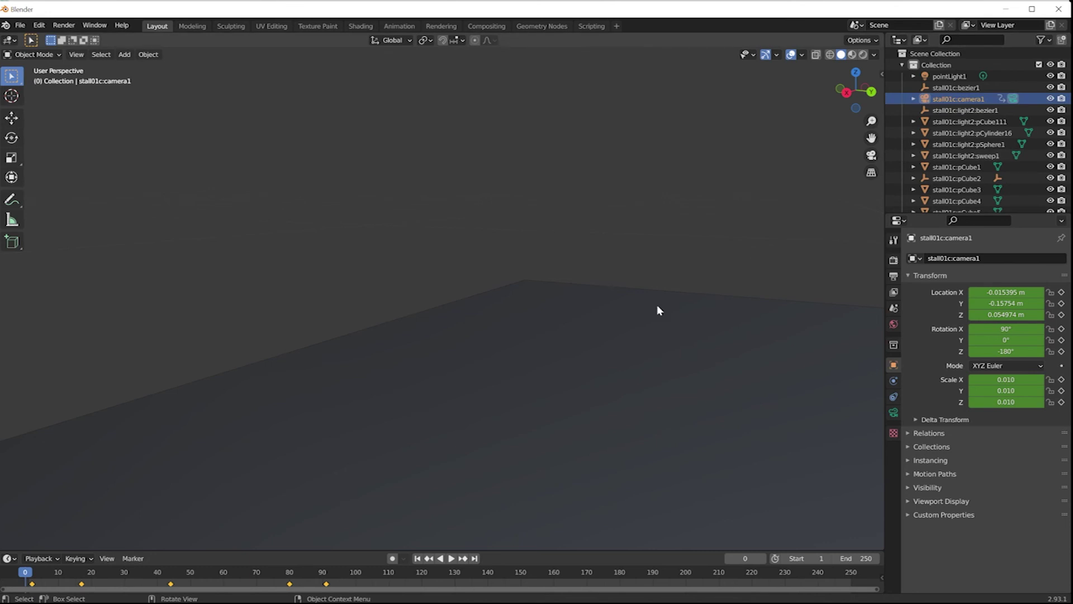
# - Enlarge the timeline, play and stop the animation, then look through the active camera
pyautogui.moveTo(301, 551); pyautogui.dragTo(302, 490)
pyautogui.press('space')
pyautogui.click(302, 511)
pyautogui.press('Escape')
pyautogui.click(871, 156)
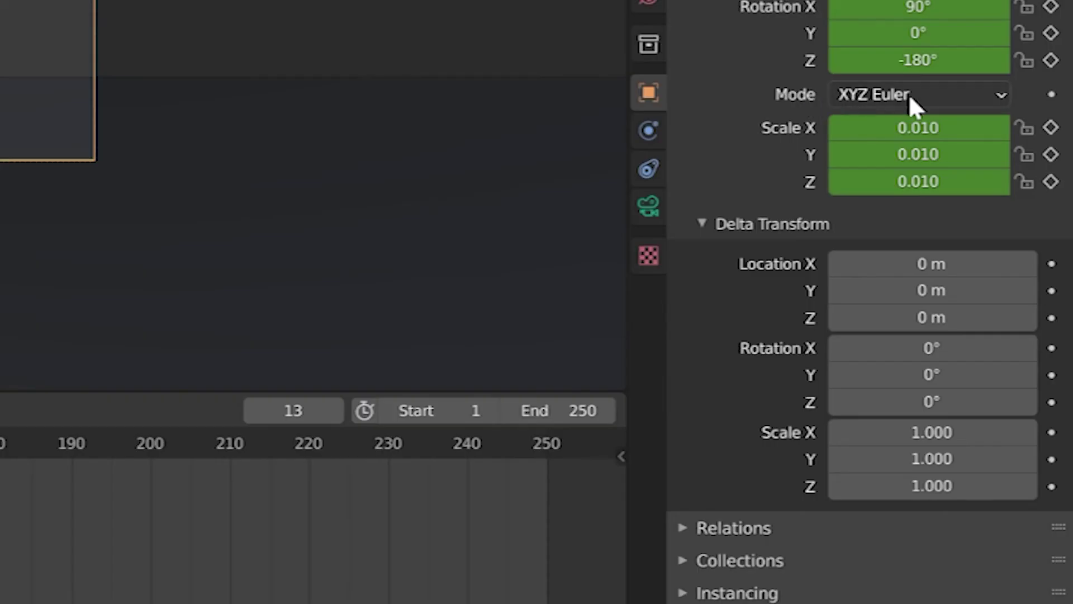
pyautogui.click(1001, 365)
# - Switch the camera's rotation mode to Quaternion (WXYZ) and expand Delta Transform
pyautogui.click(858, 134)
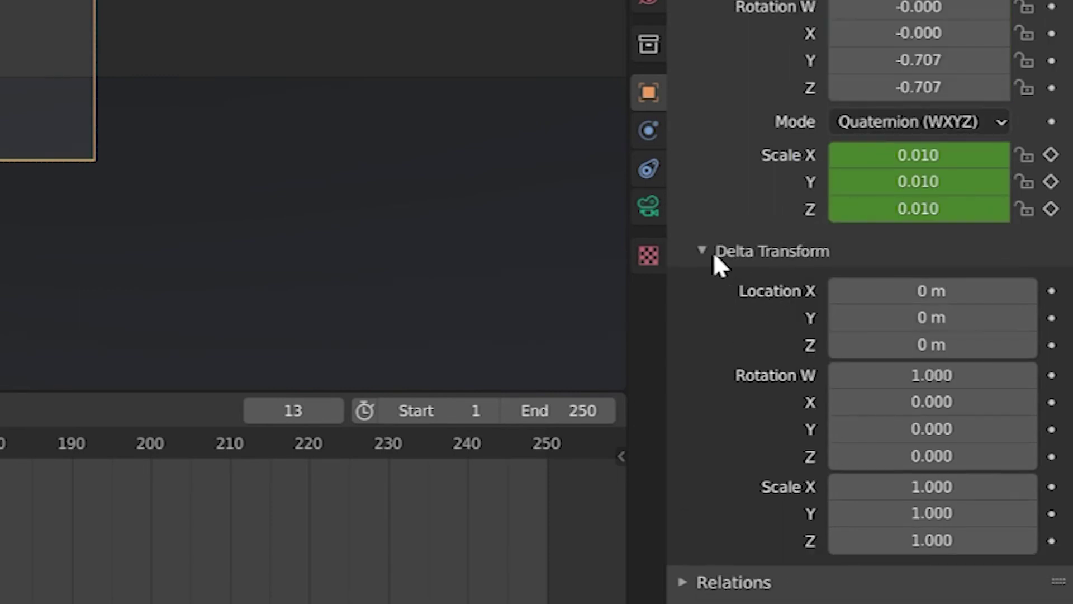
pyautogui.click(703, 251)
pyautogui.click(703, 251)
pyautogui.click(703, 251)
pyautogui.click(703, 251)
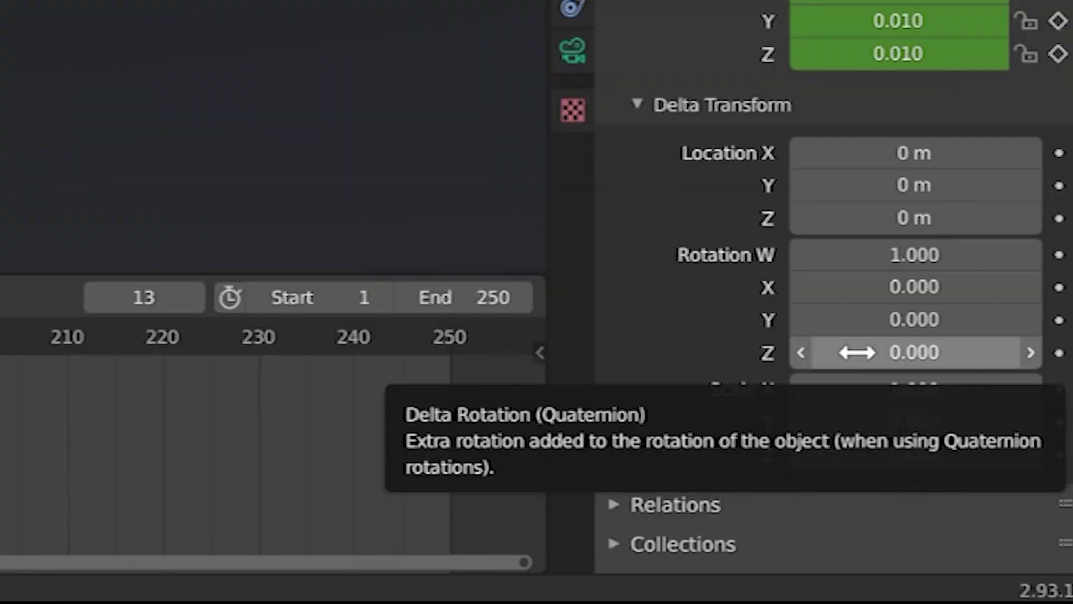
# - Set the camera's delta Z rotation to 90 and return the timeline to frame 0
pyautogui.moveTo(991, 516); pyautogui.dragTo(1006, 515)
pyautogui.moveTo(898, 353); pyautogui.dragTo(872, 352)
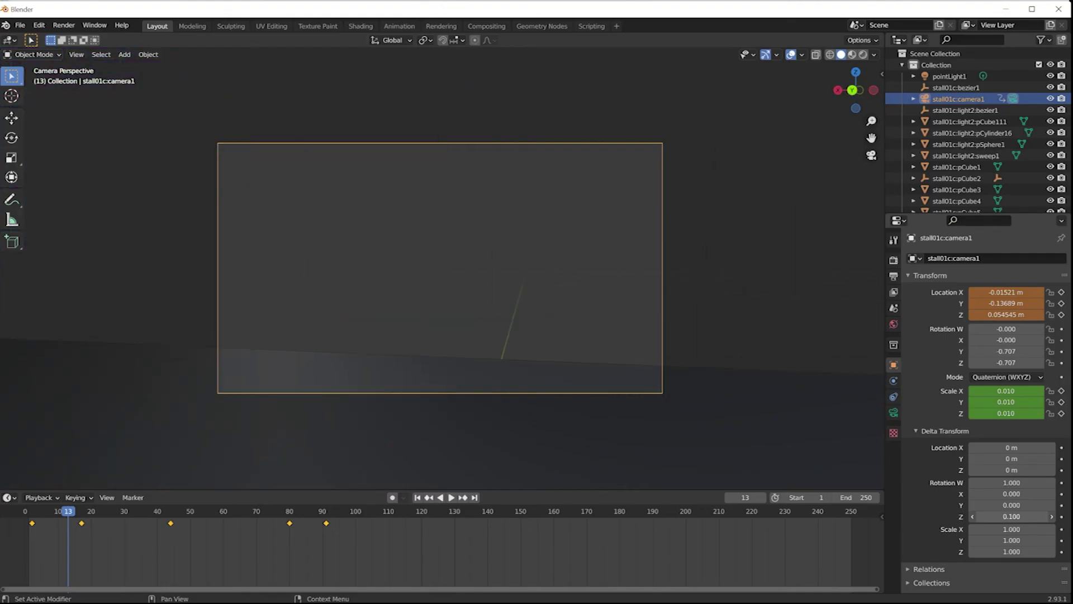
pyautogui.moveTo(1011, 516); pyautogui.dragTo(1055, 516)
pyautogui.click(1000, 516)
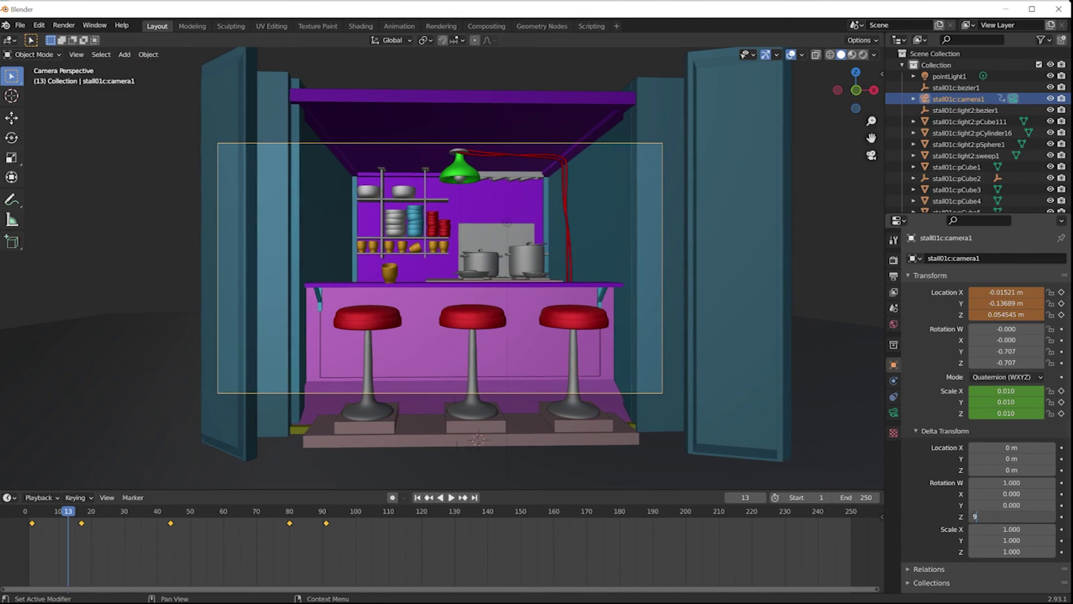
pyautogui.press('Return')
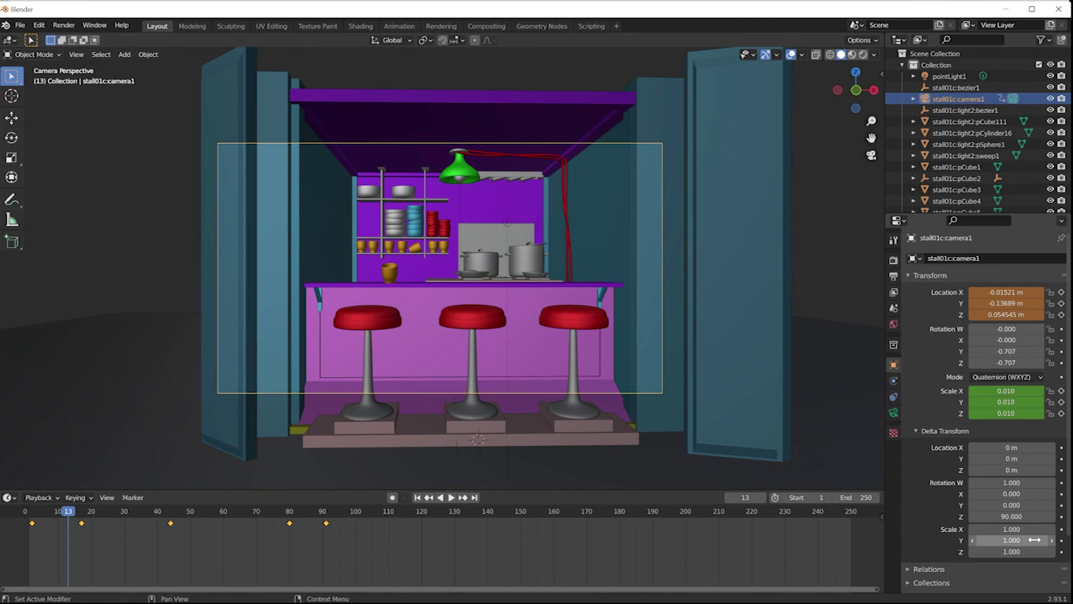
pyautogui.moveTo(67, 511); pyautogui.dragTo(3, 512)
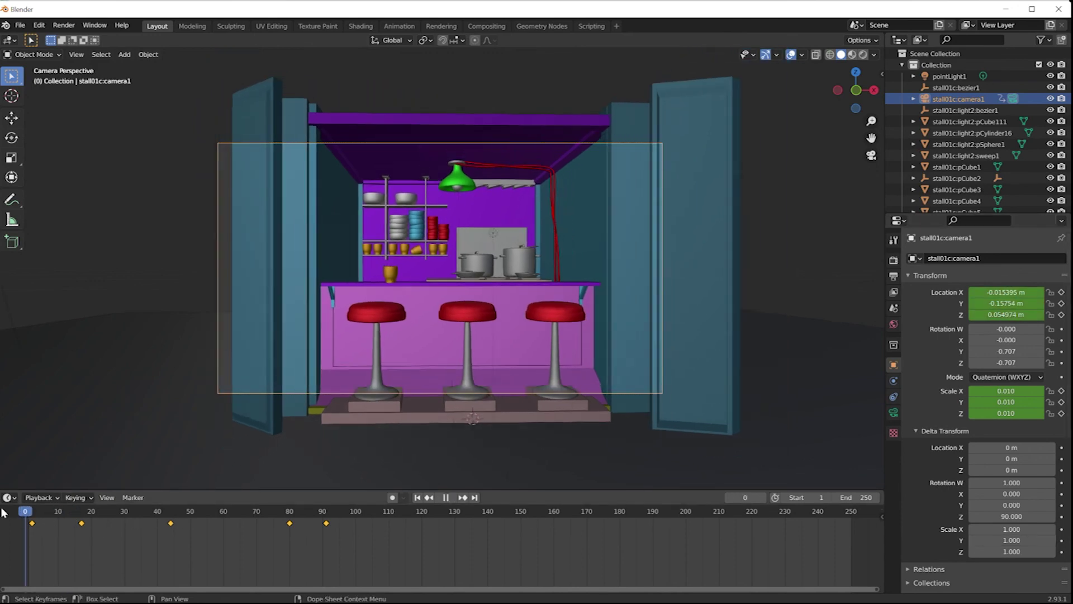